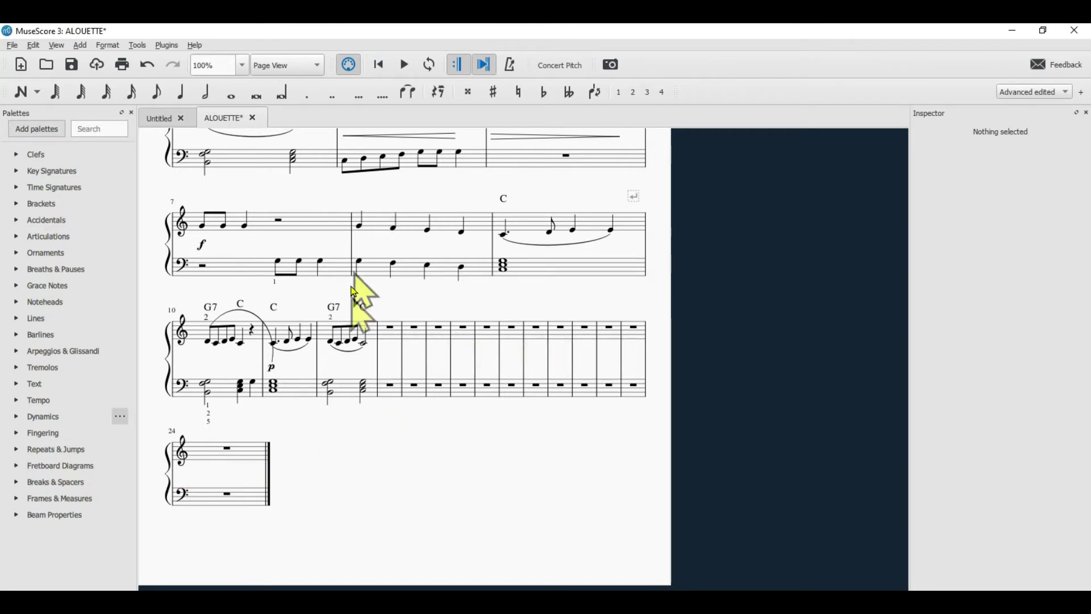
Range-select the empty measures 13 through 24 at the end of ALOUETTE.
{"action": "left_click", "coordinate": [426, 282]}
{"action": "scroll", "coordinate": [426, 282], "scroll_direction": "up", "scroll_amount": 1}
{"action": "scroll", "coordinate": [423, 322], "scroll_direction": "up", "scroll_amount": 3}
{"action": "scroll", "coordinate": [423, 322], "scroll_direction": "up", "scroll_amount": 2}
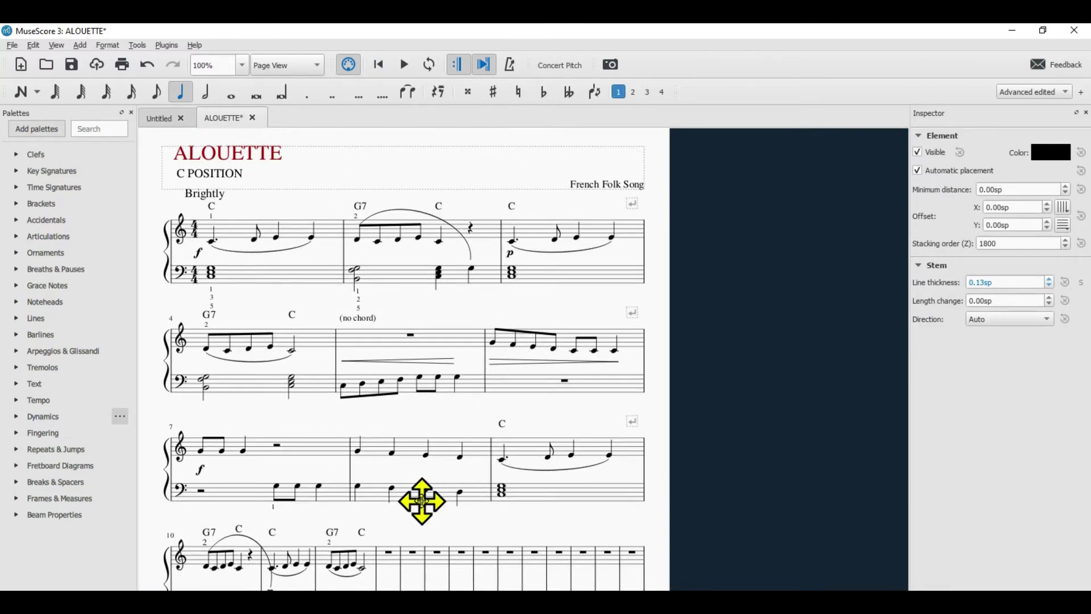
{"action": "scroll", "coordinate": [421, 501], "scroll_direction": "down", "scroll_amount": 2}
{"action": "scroll", "coordinate": [418, 384], "scroll_direction": "down", "scroll_amount": 2}
{"action": "scroll", "coordinate": [419, 336], "scroll_direction": "down", "scroll_amount": 1}
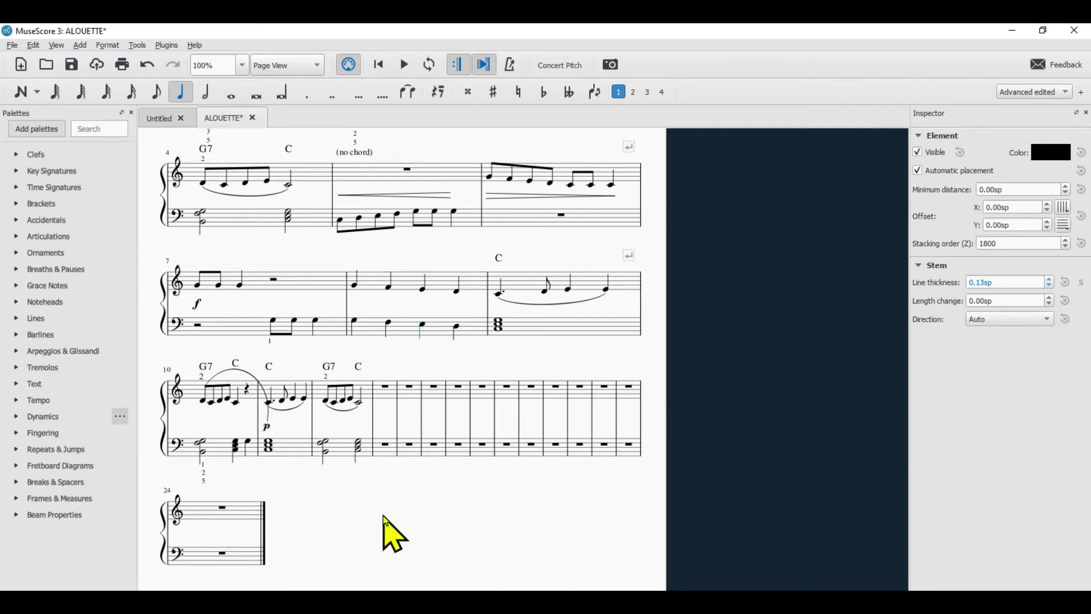
{"action": "left_click", "coordinate": [385, 391]}
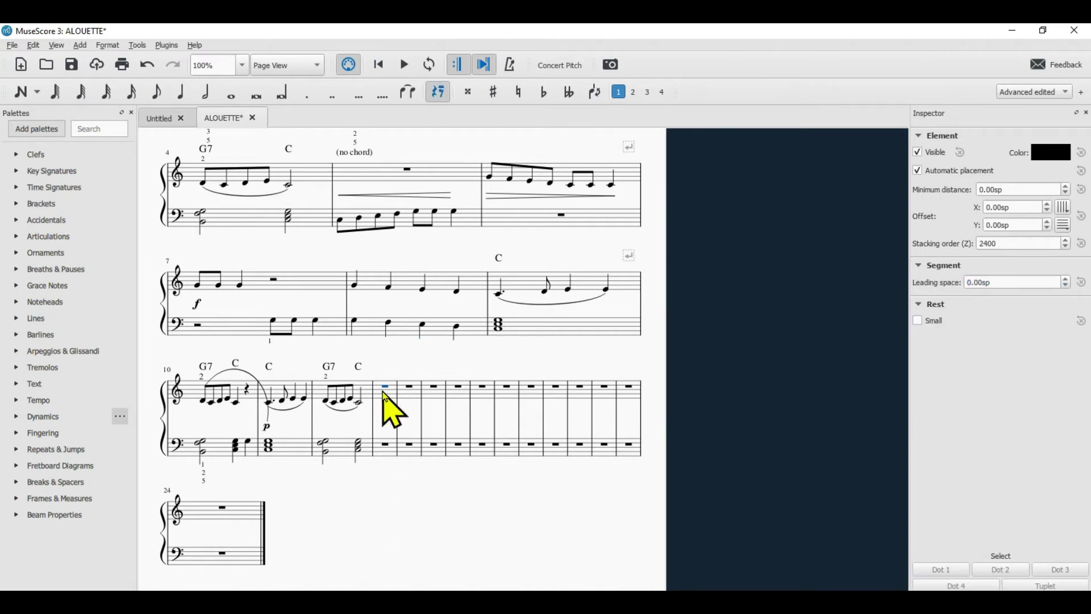
{"action": "left_click", "coordinate": [390, 408]}
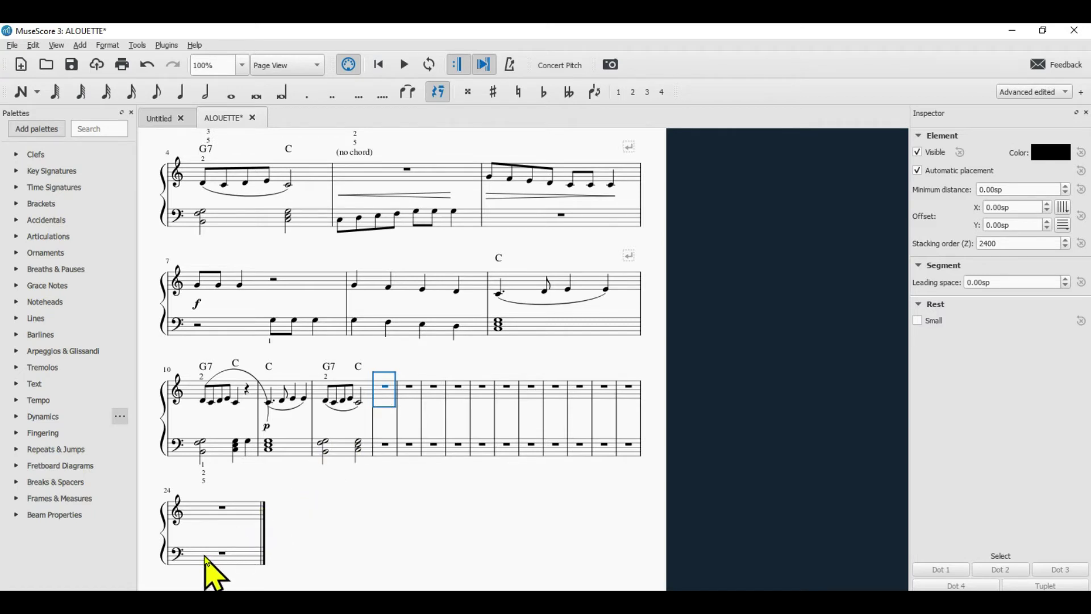
{"action": "left_click", "coordinate": [209, 561], "text": "shift"}
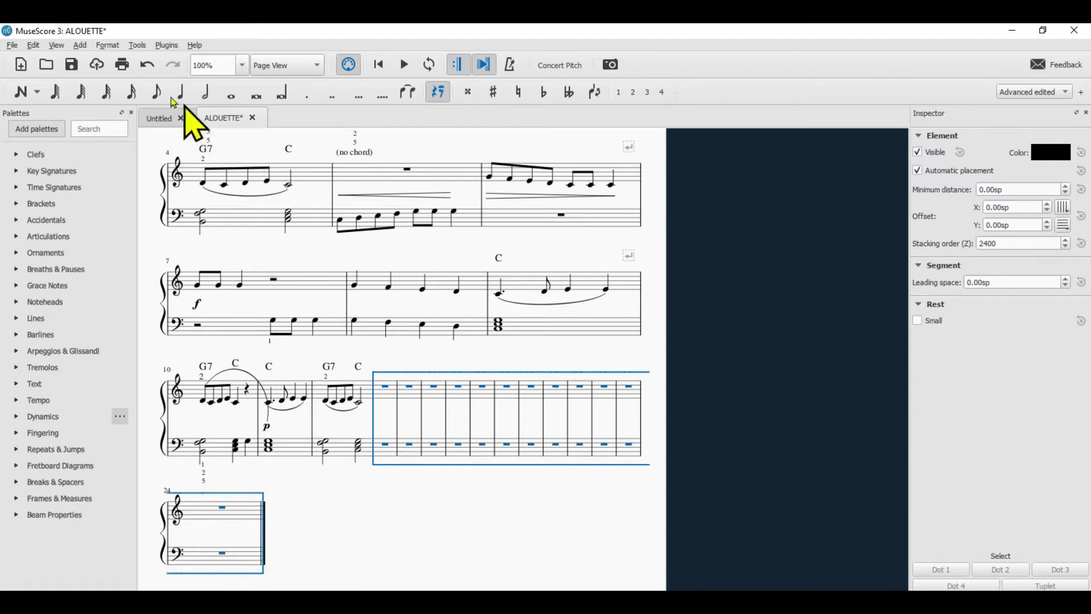
Apply Tools > Remove Empty Trailing Measures to delete ALOUETTE's empty measures 13-24.
{"action": "left_click", "coordinate": [137, 45]}
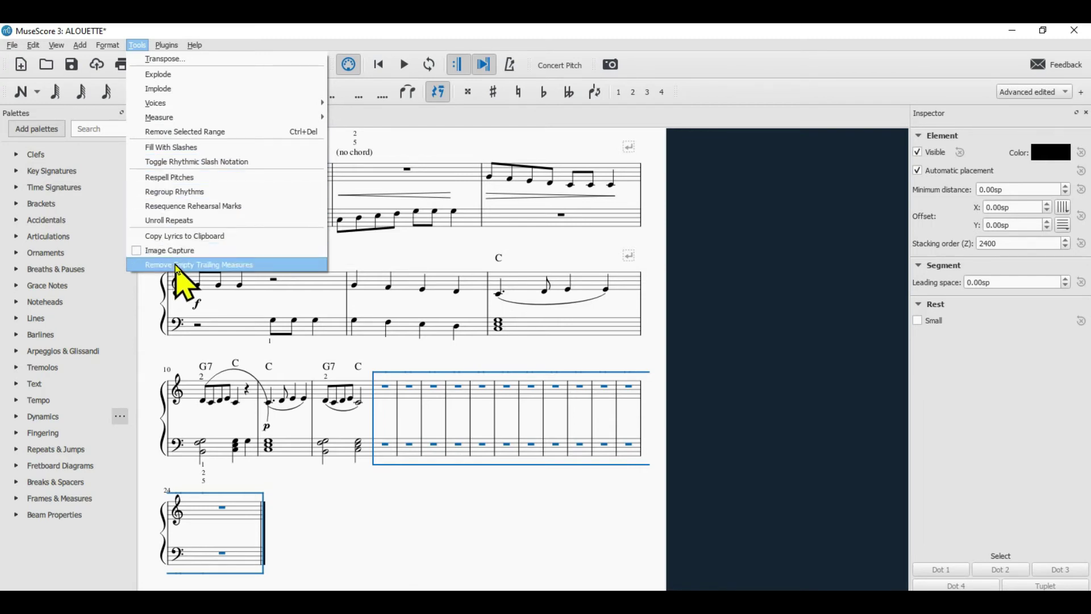
{"action": "left_click", "coordinate": [180, 265]}
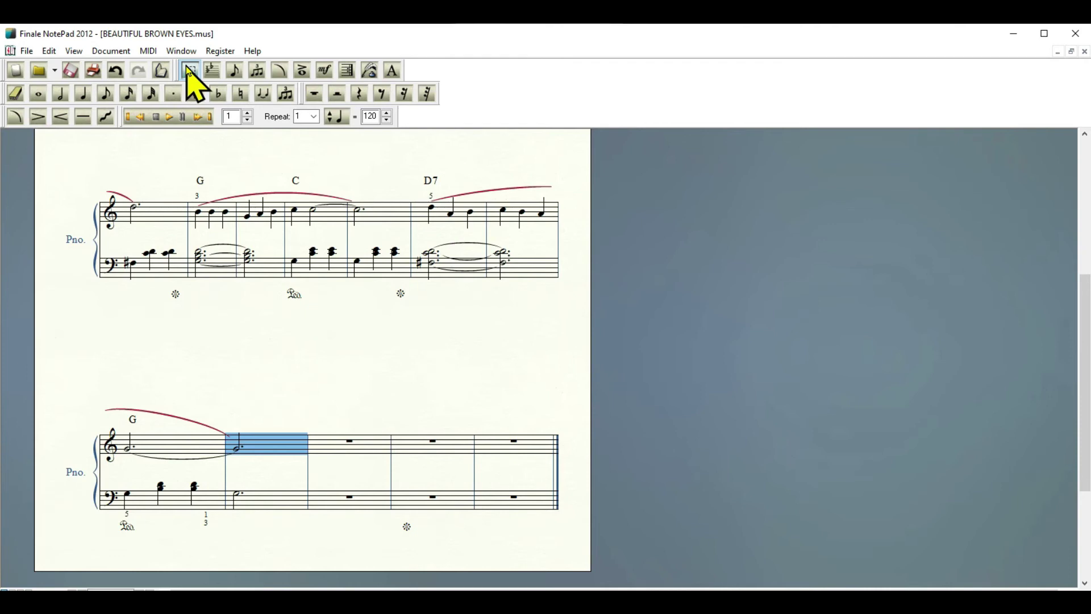
{"action": "left_click", "coordinate": [333, 444]}
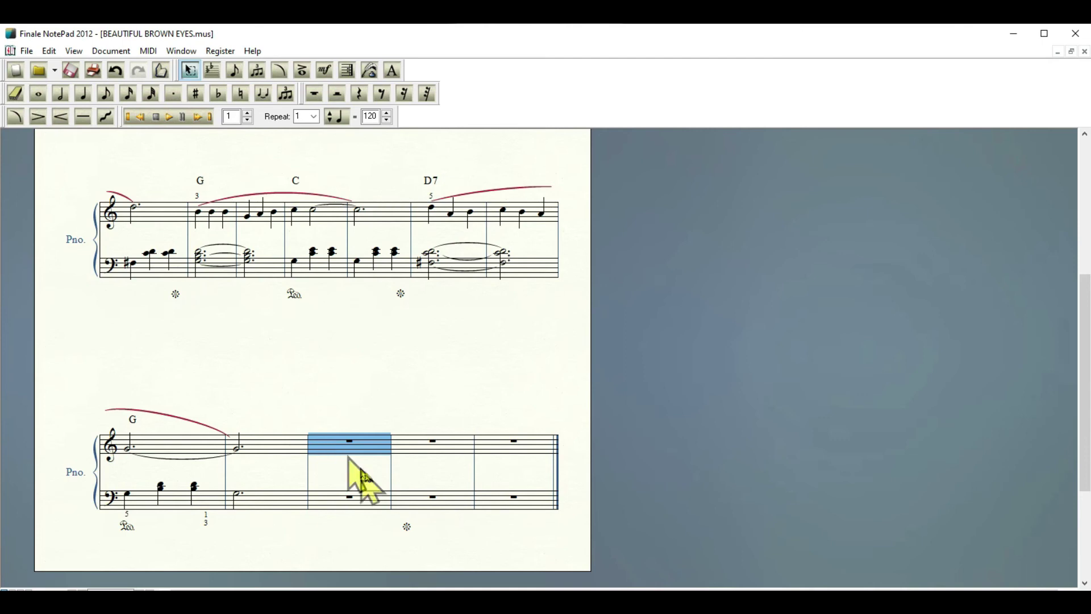
Extend the selection to the three empty trailing measures of BEAUTIFUL BROWN EYES.
{"action": "left_click", "coordinate": [499, 503], "text": "shift"}
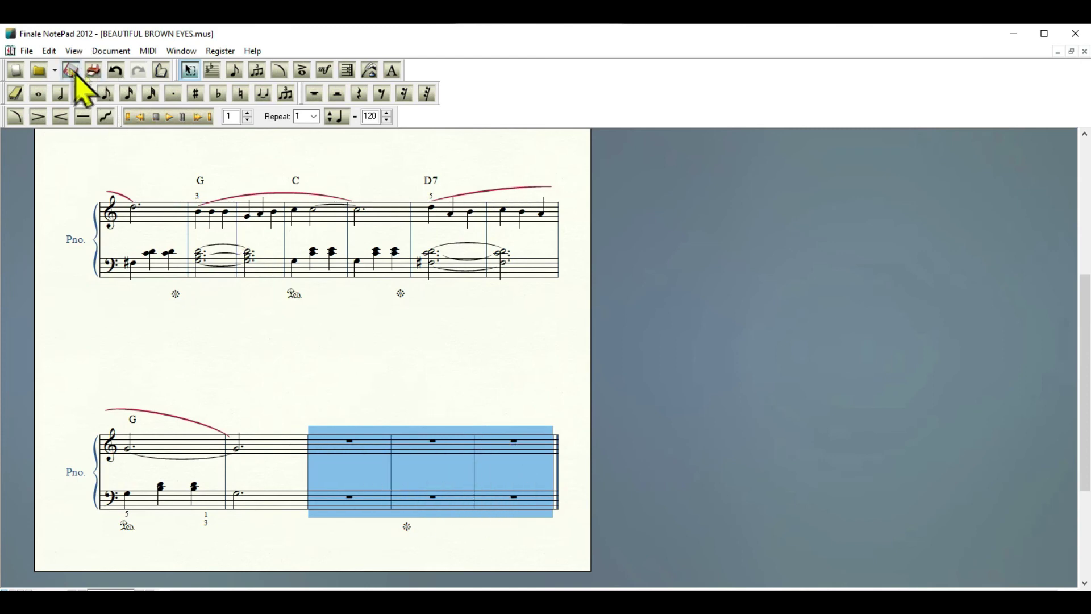
Cut the three selected empty measures with Edit > Cut.
{"action": "left_click", "coordinate": [48, 50]}
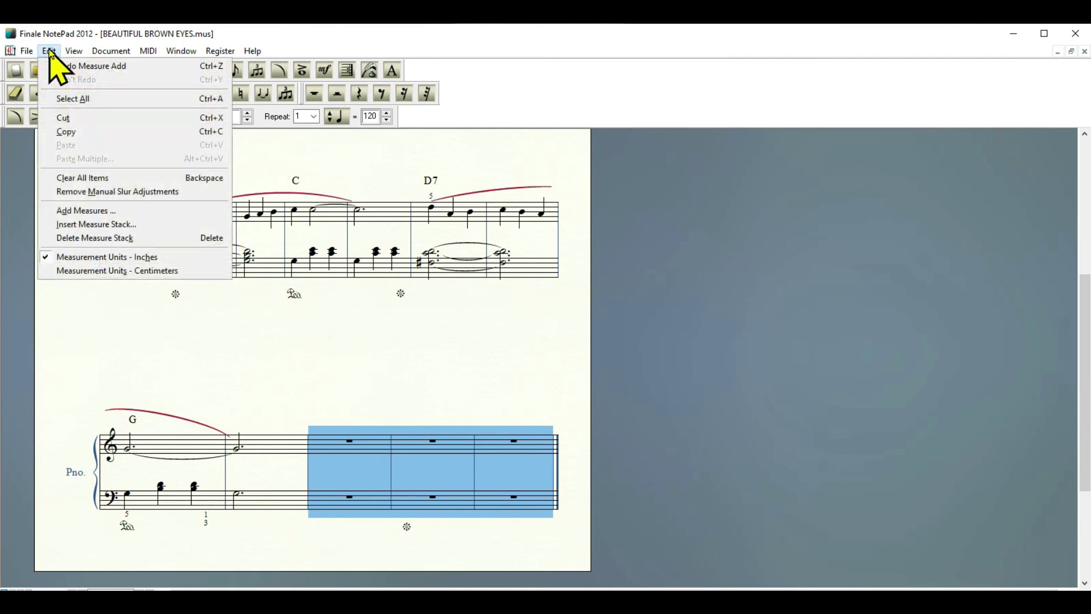
{"action": "left_click", "coordinate": [65, 120]}
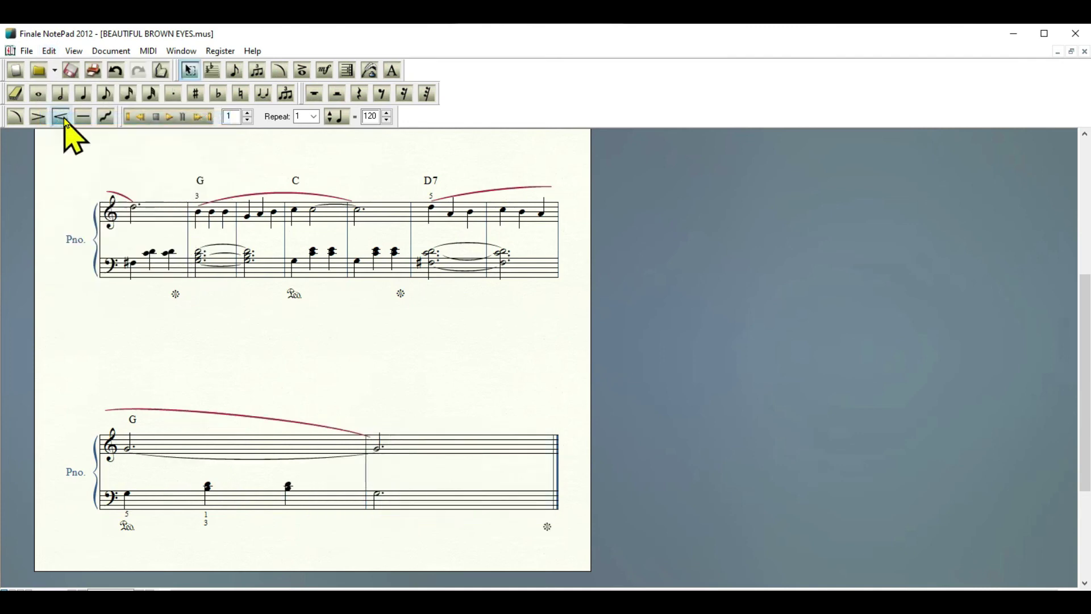